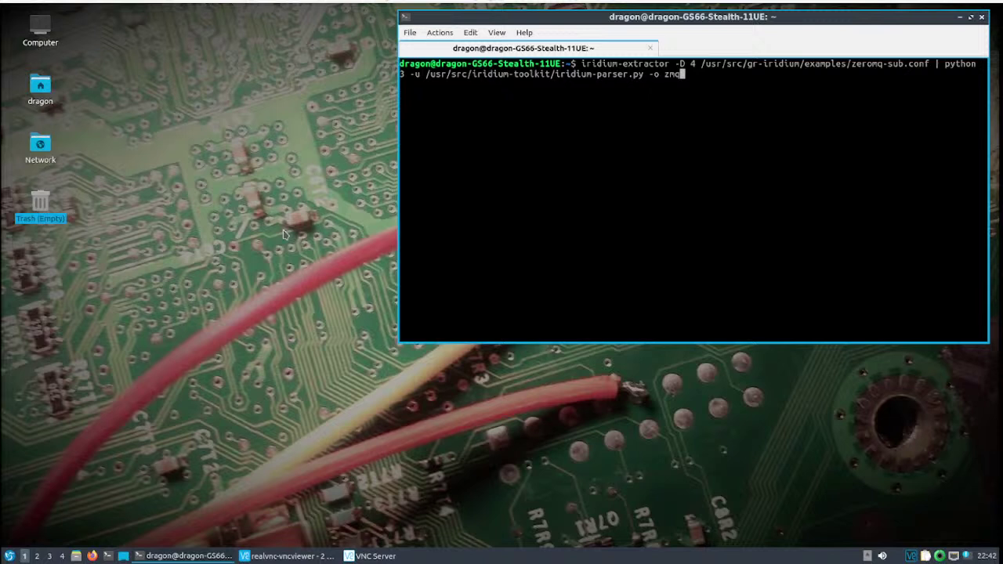
Create a new empty file on the desktop named Hello
right_click(192, 222)
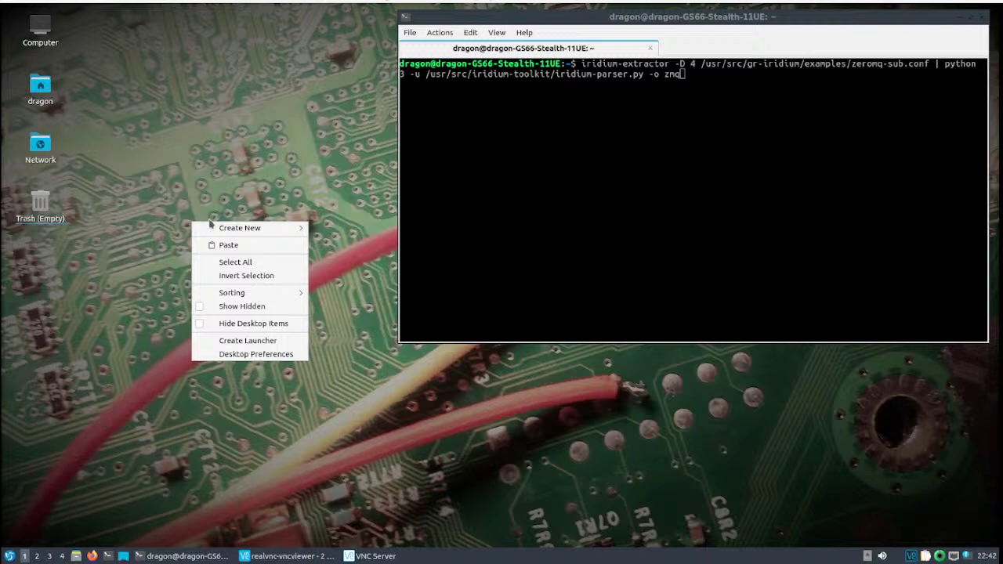
mouse_move(235, 228)
left_click(330, 241)
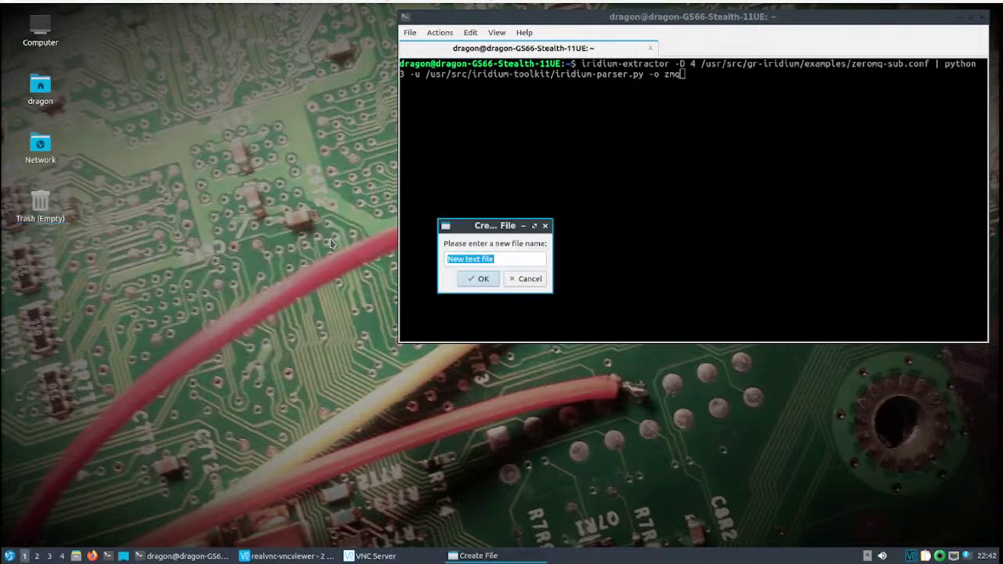
type("Hello")
key("Return")
Open Hello in FeatherPad windowed, type 'Assuming I'm live...', and minimise the editor
double_click(40, 143)
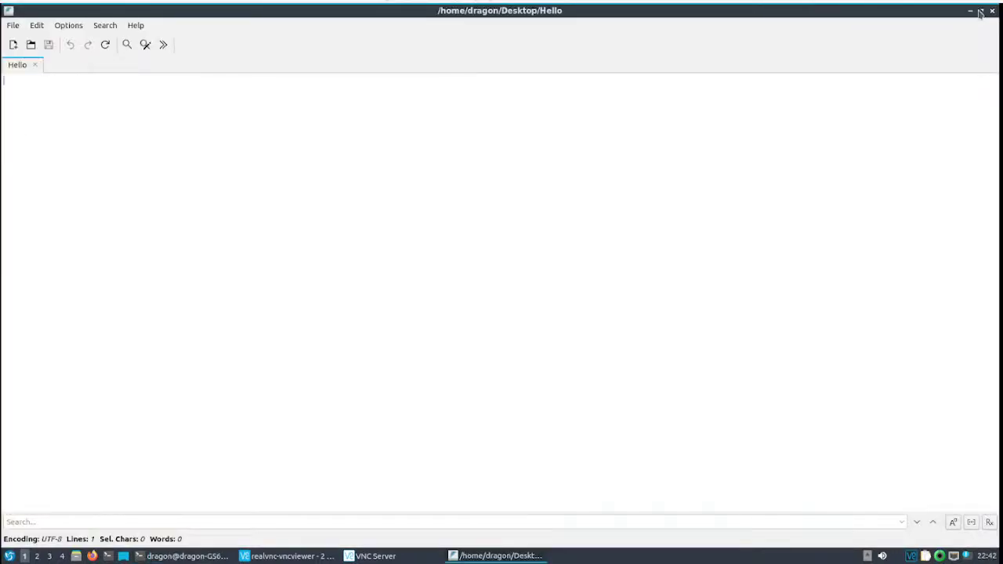
left_click(981, 10)
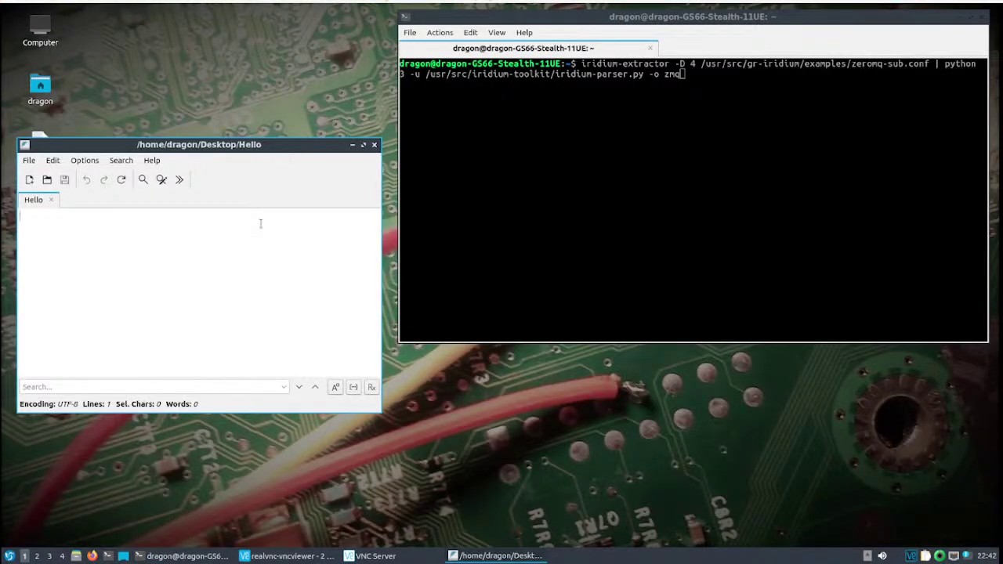
type("Assuming I")
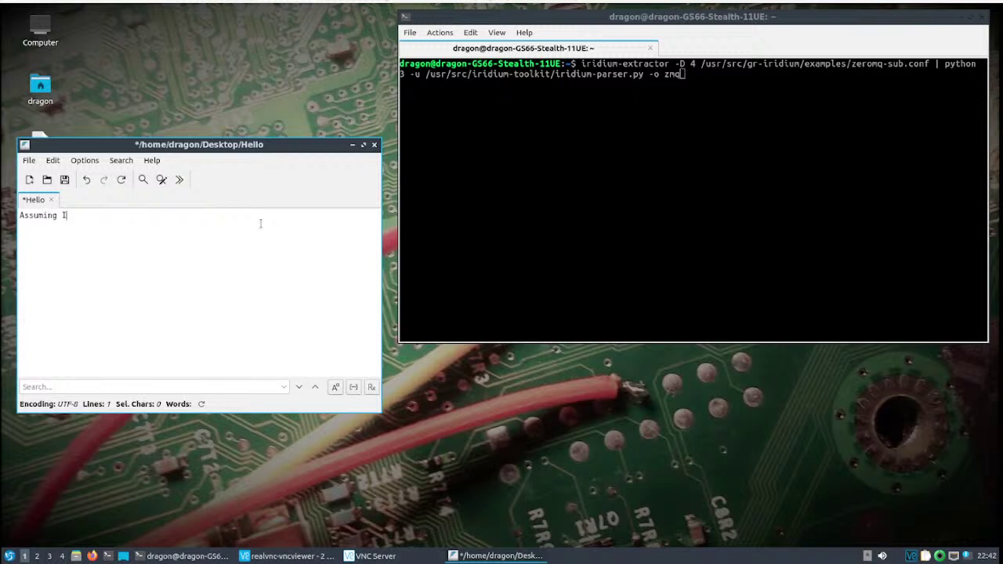
type("'m live...")
left_click(352, 147)
Bring the '192.168.0.118 (ubuntu) - VNC Viewer' window to the front from the taskbar group
mouse_move(282, 558)
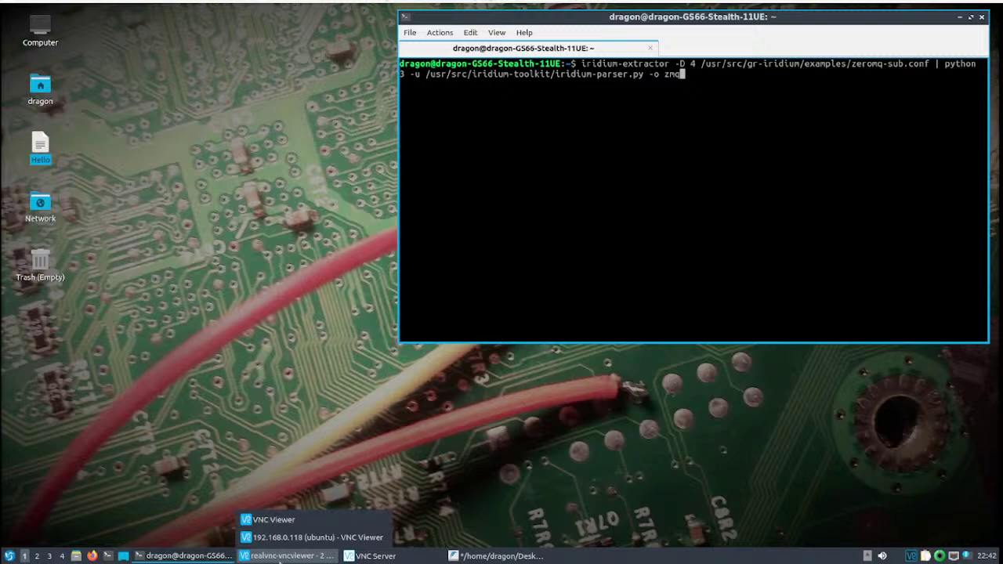
left_click(283, 539)
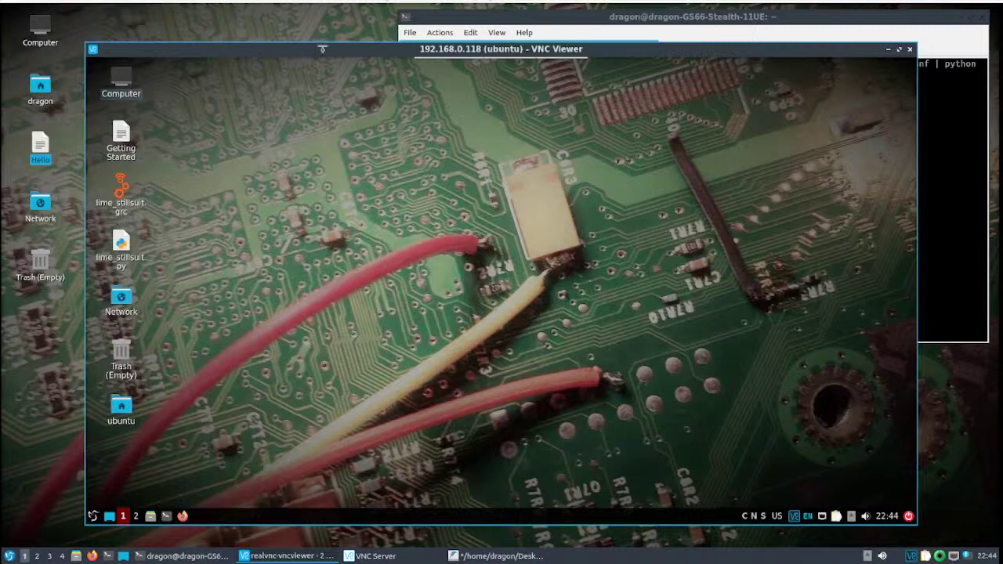
Open a remote terminal, change to /usr/src/stillsuit/ and list its files
left_click_drag(330, 49, 342, 44)
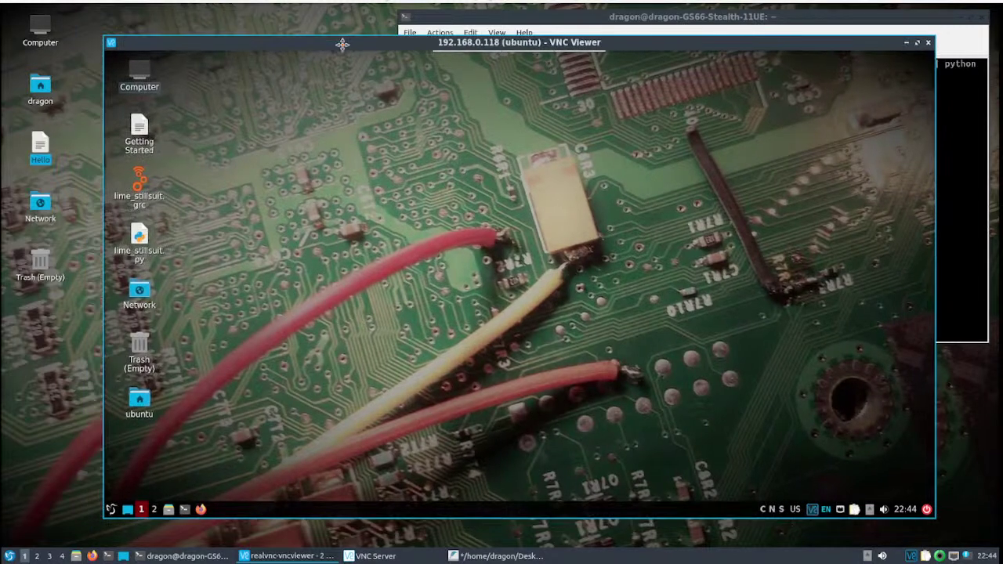
left_click(184, 510)
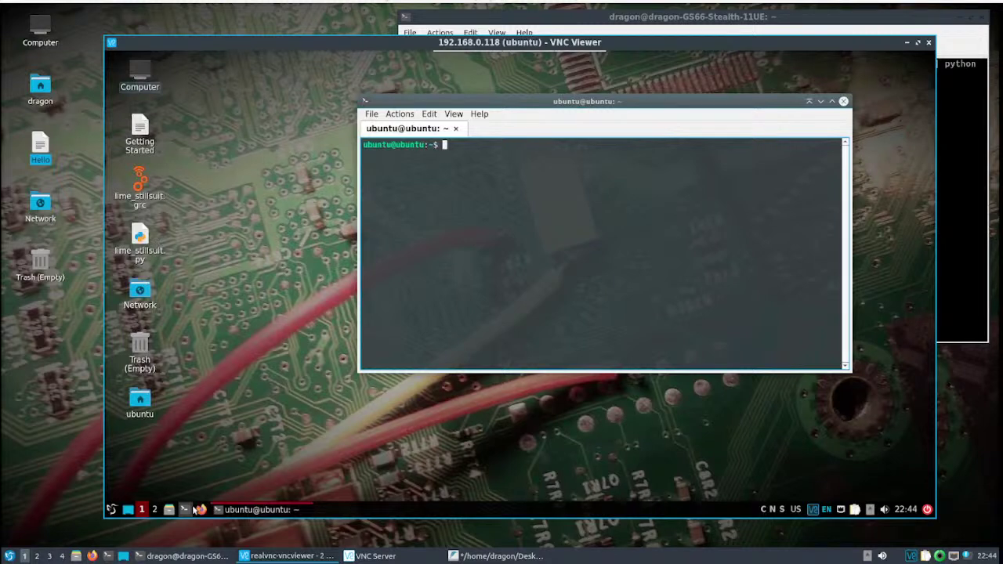
type("cd /usr/src/stillsuit/")
key("Return")
type("ls")
key("Return")
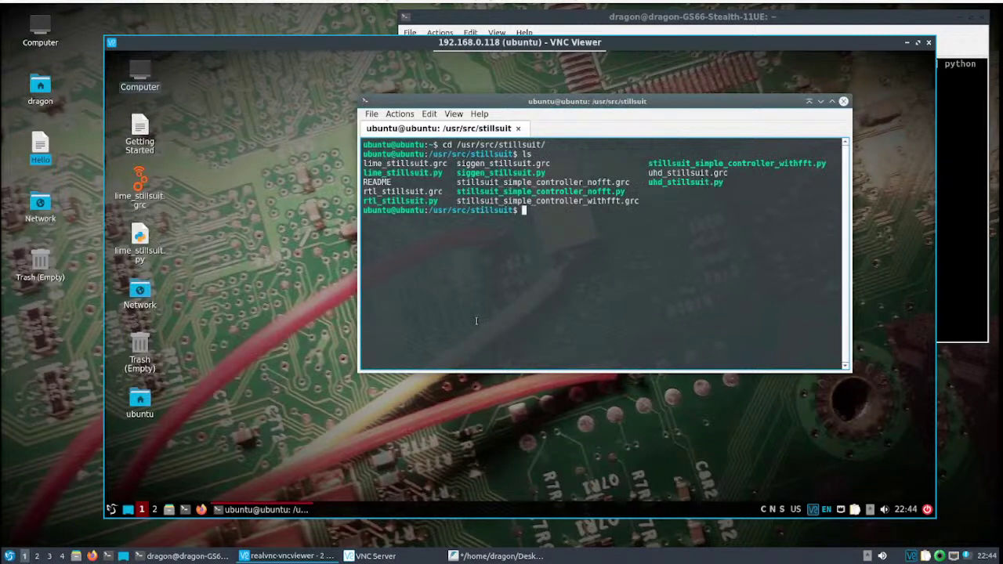
Launch gnuradio-companion on lime_stillsuit.grc
type("gnuradio-companion ")
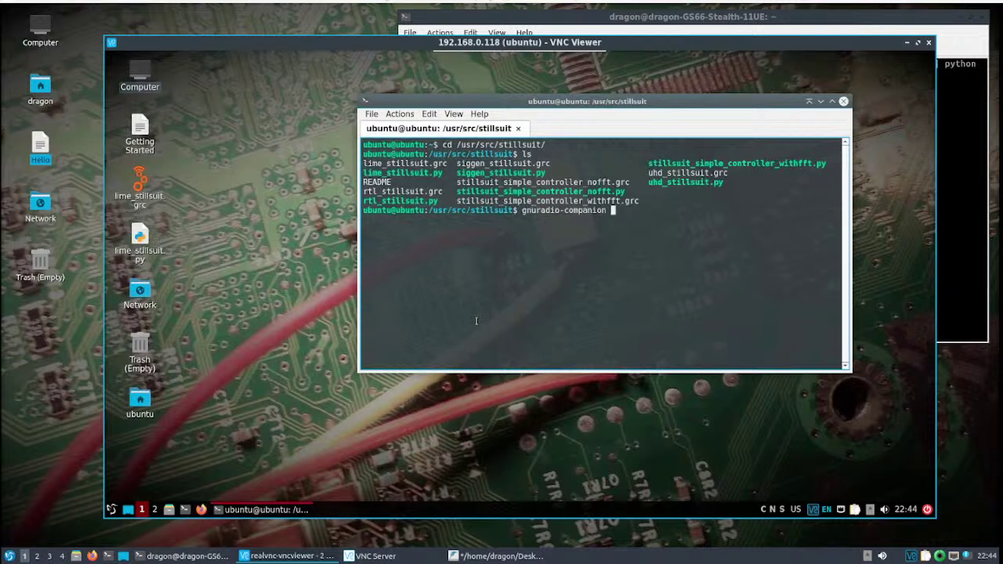
type("lim")
key("Tab")
type("g")
key("Tab")
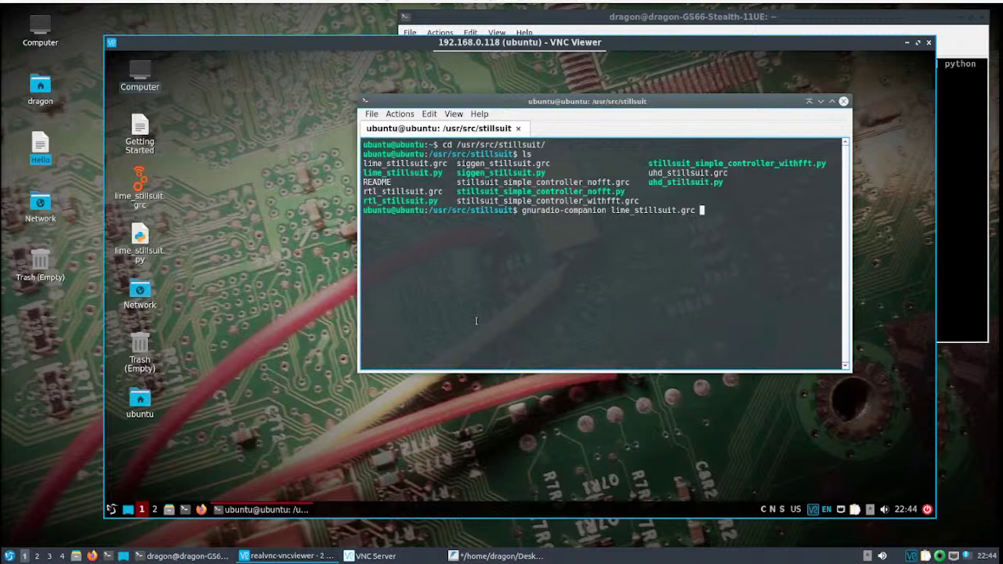
key("Return")
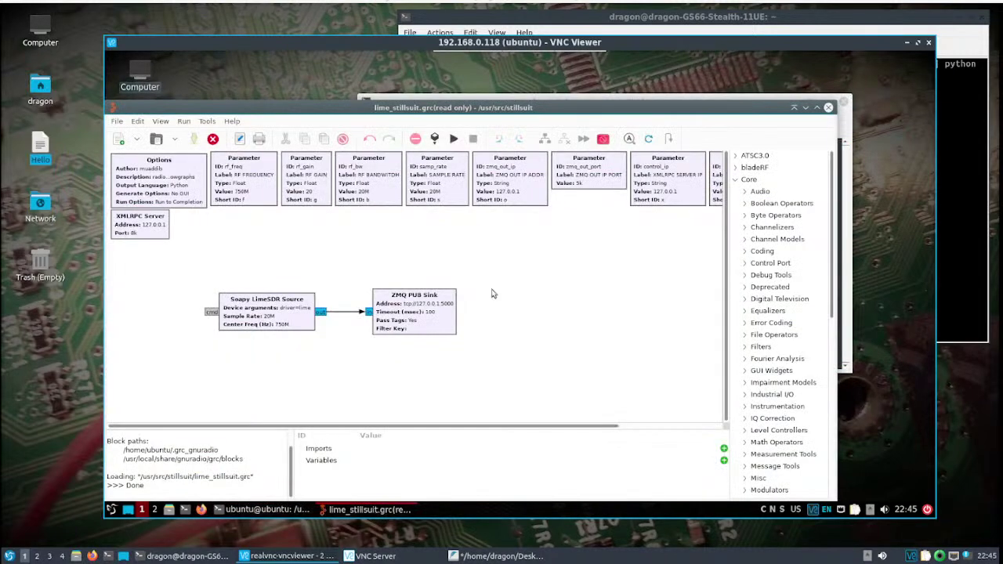
Move the lime_stillsuit flowgraph into view, inspect the LimeSDR Source and ZMQ PUB Sink, then close GRC
left_click_drag(389, 114, 436, 65)
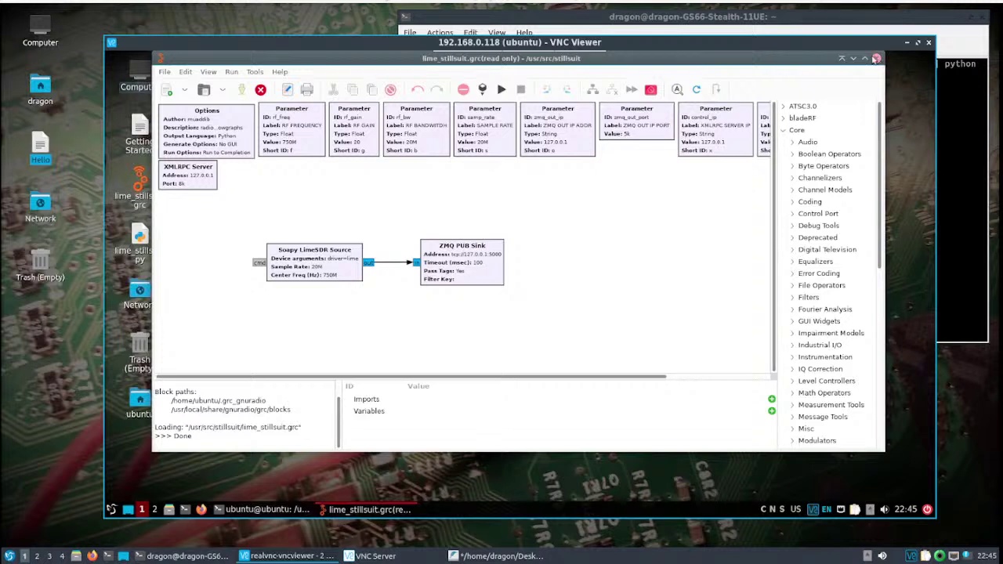
left_click(876, 59)
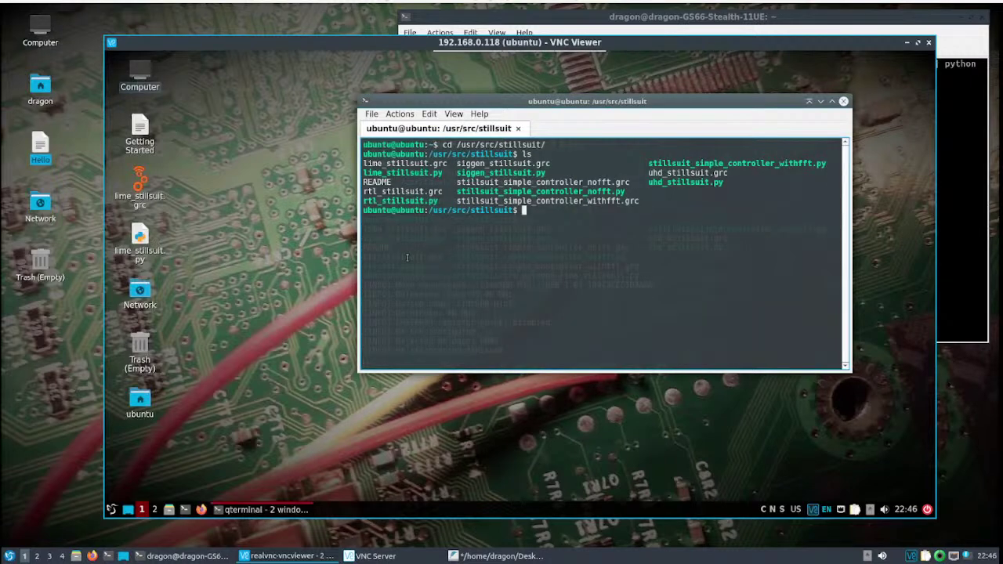
Run python3 stillsuit_simple_controller_withfft.py, check RF gain 50 and 750000000 Hz, then close the controller
type("ls")
key("Return")
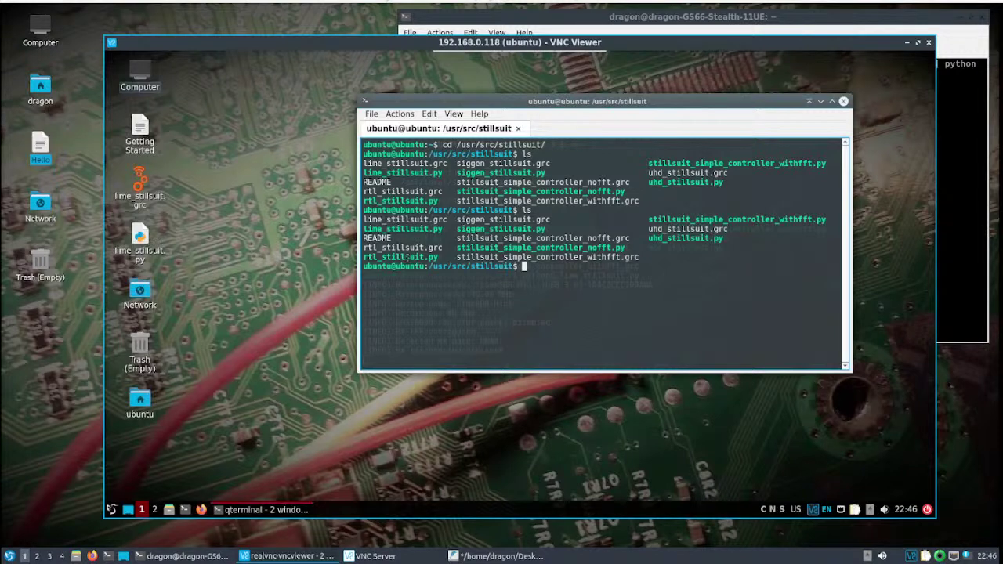
type("python3 st")
key("Tab")
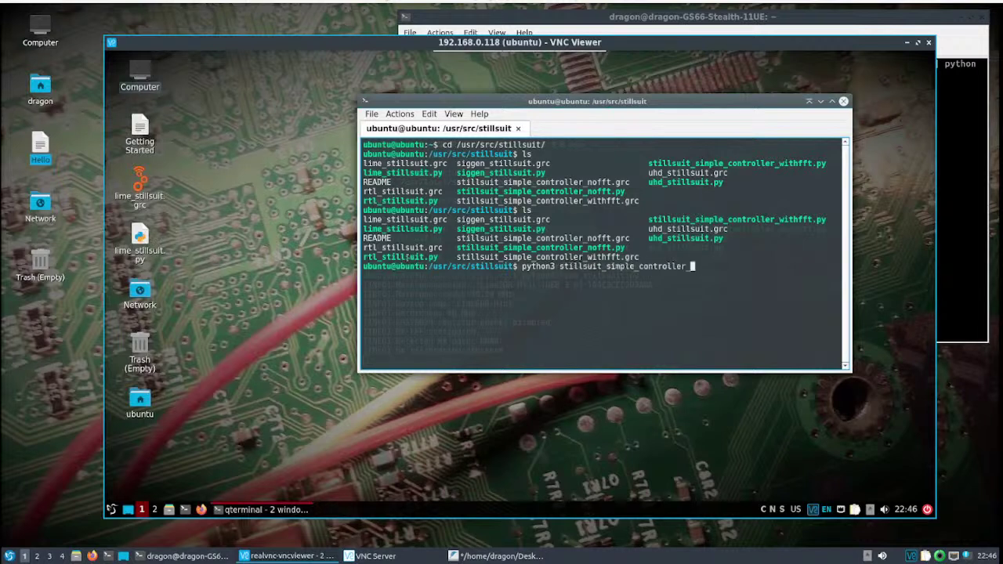
type("w")
key("Tab")
key("Return")
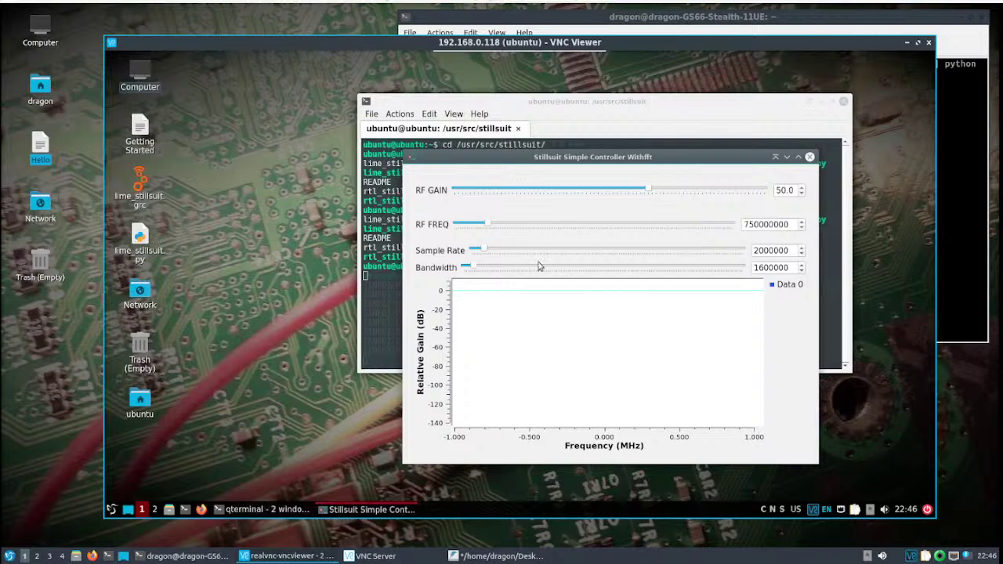
left_click(809, 157)
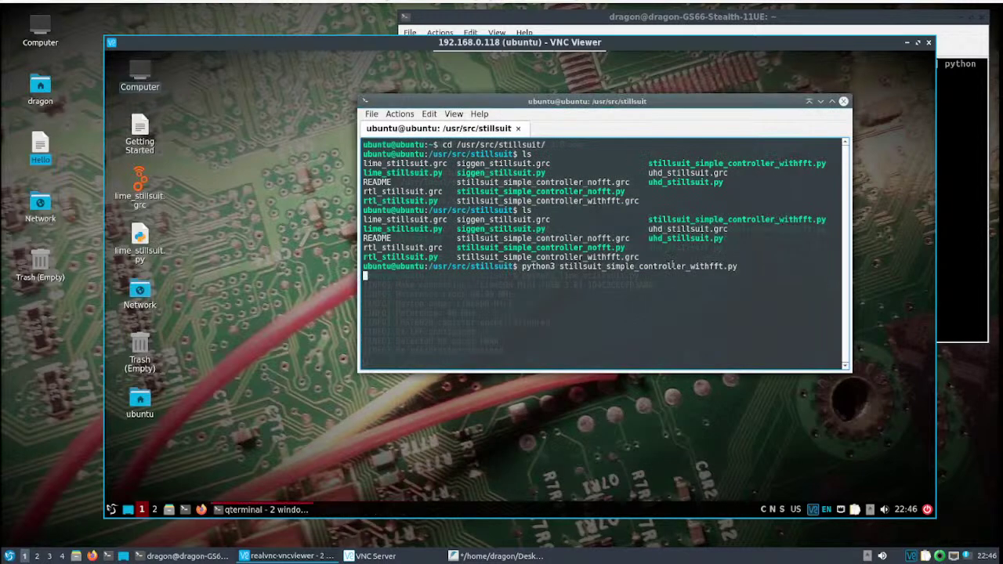
Interrupt the controller script, close its terminal, and stop the running lime_stillsuit.py
key("ctrl+c")
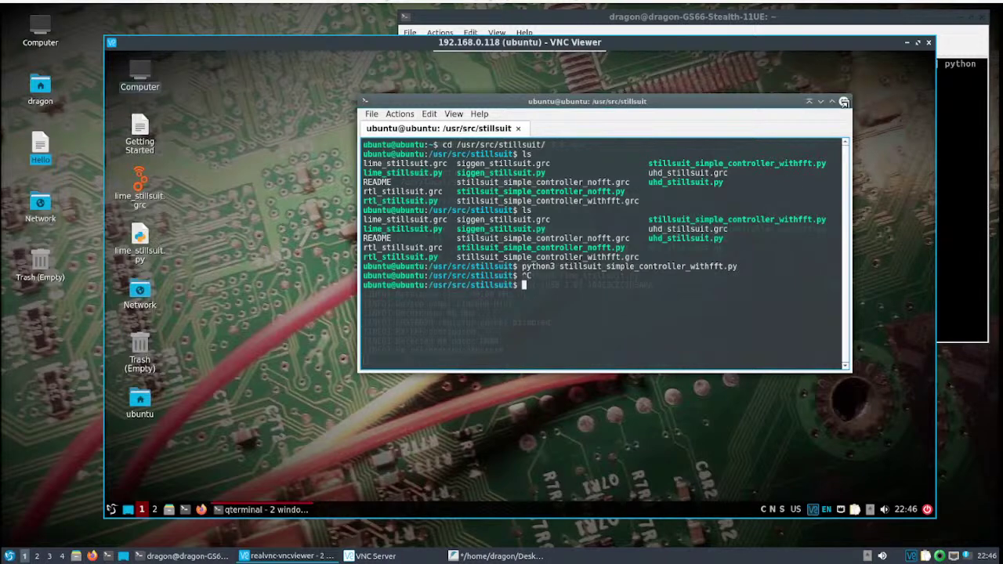
left_click(843, 101)
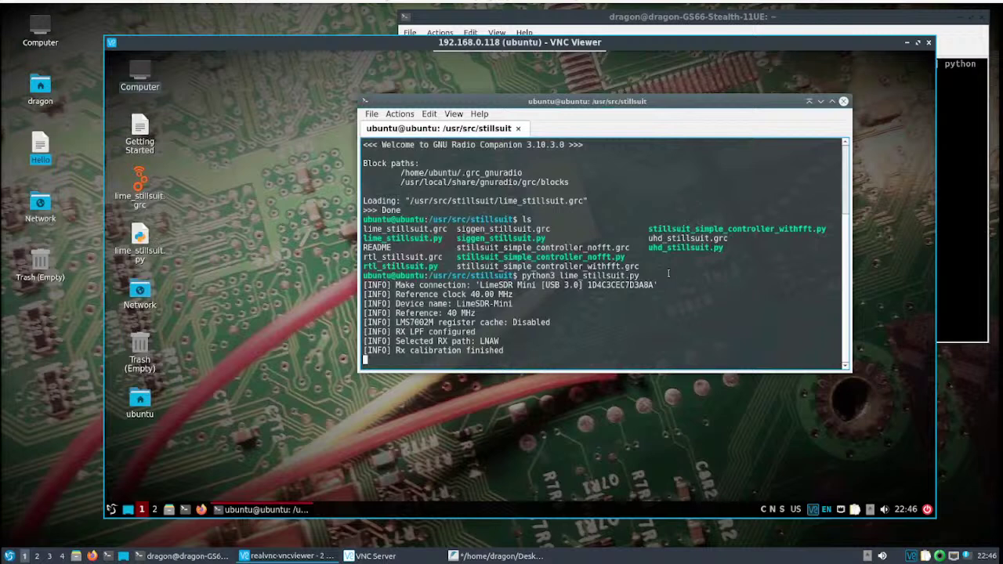
key("ctrl+c")
key("ctrl+c")
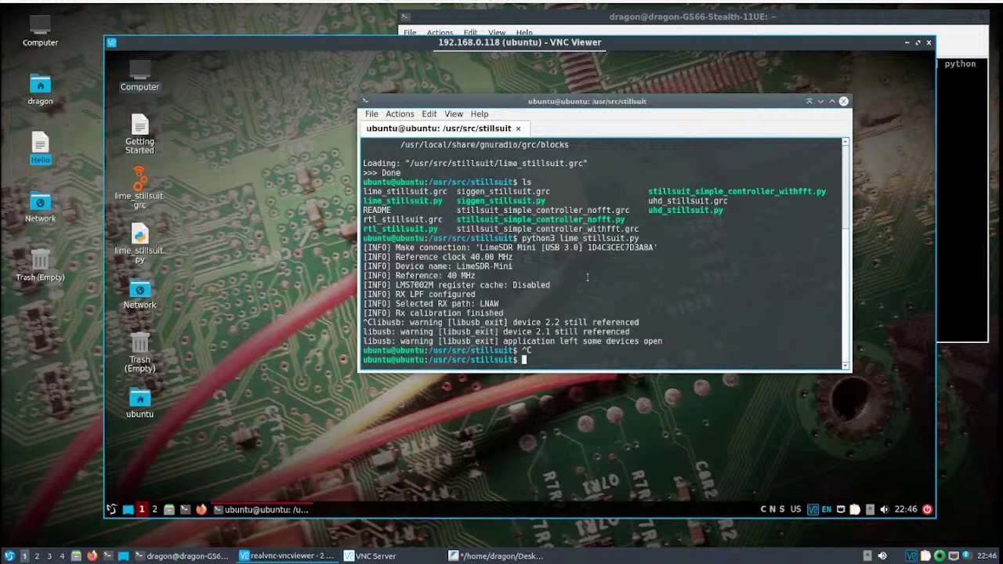
Launch gnuradio-companion on /home/ubuntu/Desktop/lime_stillsuit.grc
type("gnuradio-companion /home/ubuntu/D")
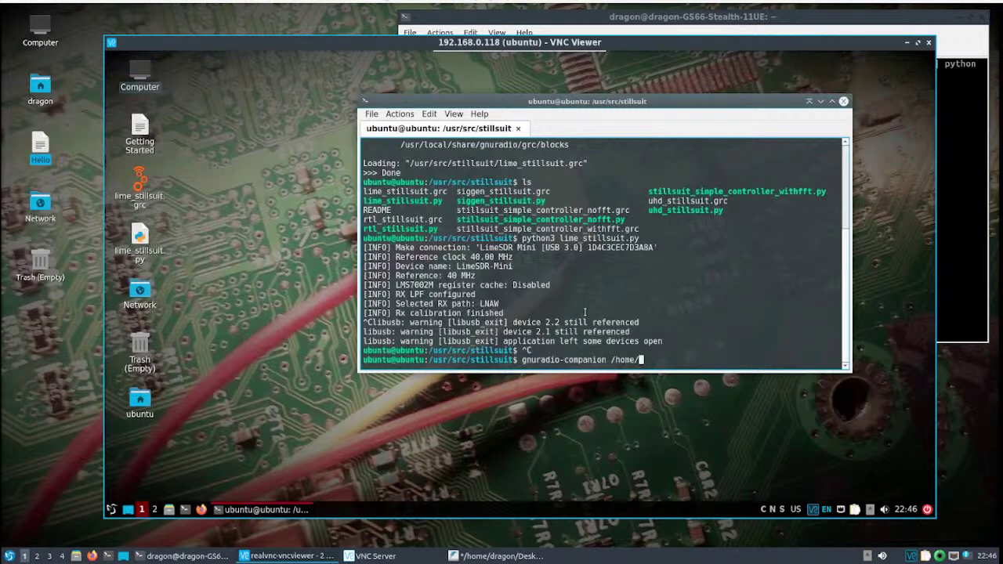
type("e")
key("Tab")
type("lmi")
key("BackSpace")
key("BackSpace")
type("i")
key("Tab")
type("g")
key("Tab")
key("Return")
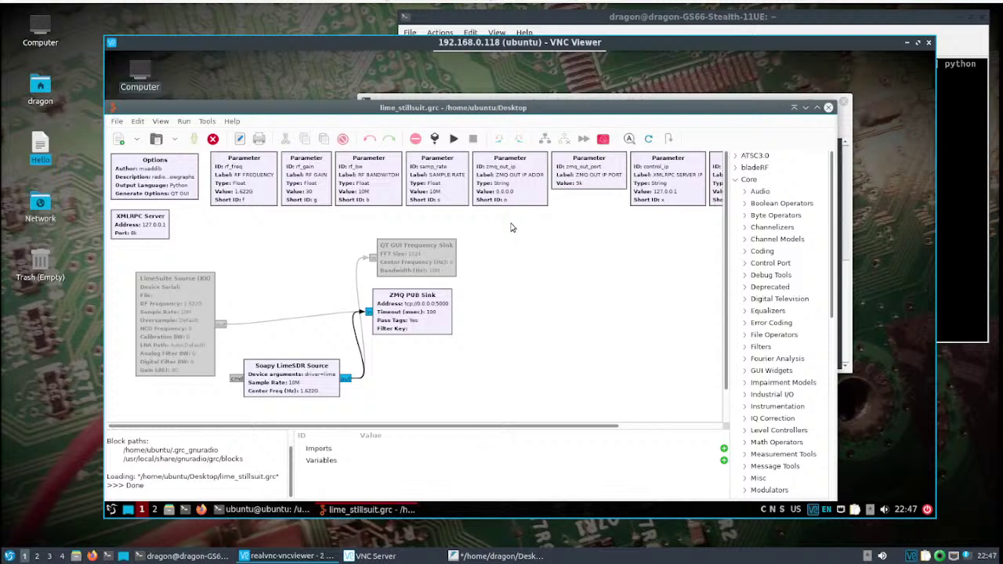
Open the rf_freq Parameter properties showing label RF FREQUENCY, type Float, value 1622e6
left_click_drag(366, 102, 373, 102)
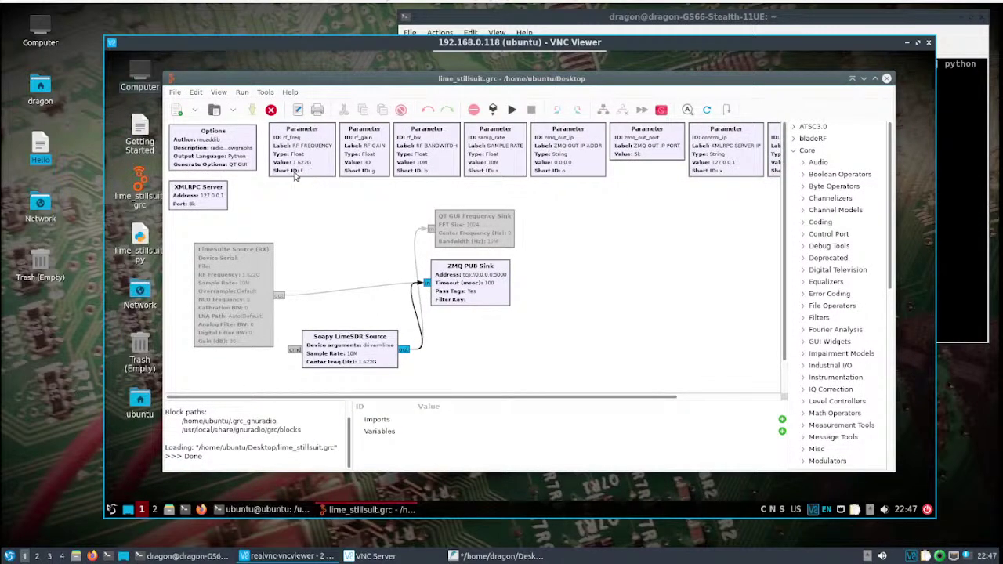
double_click(304, 171)
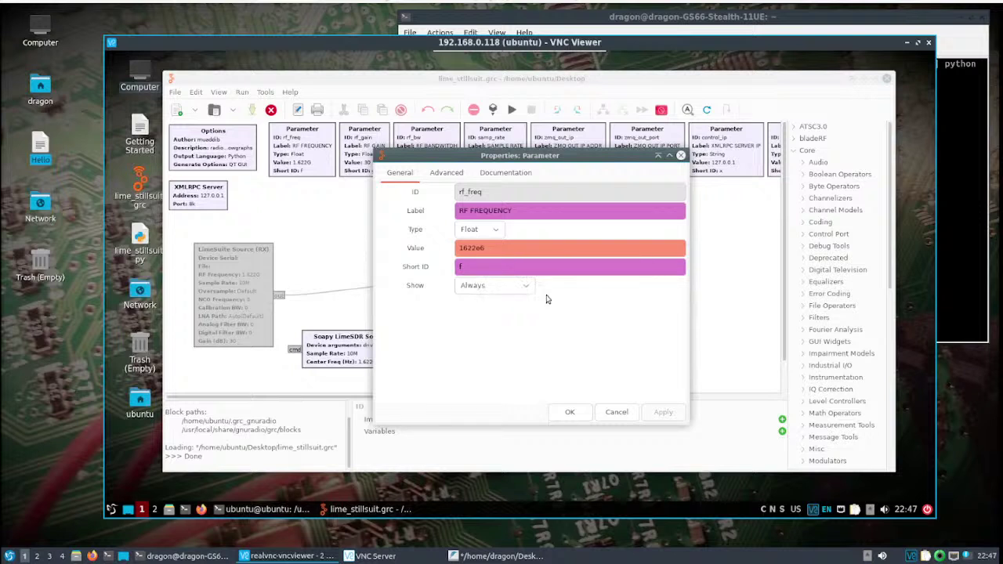
left_click(618, 414)
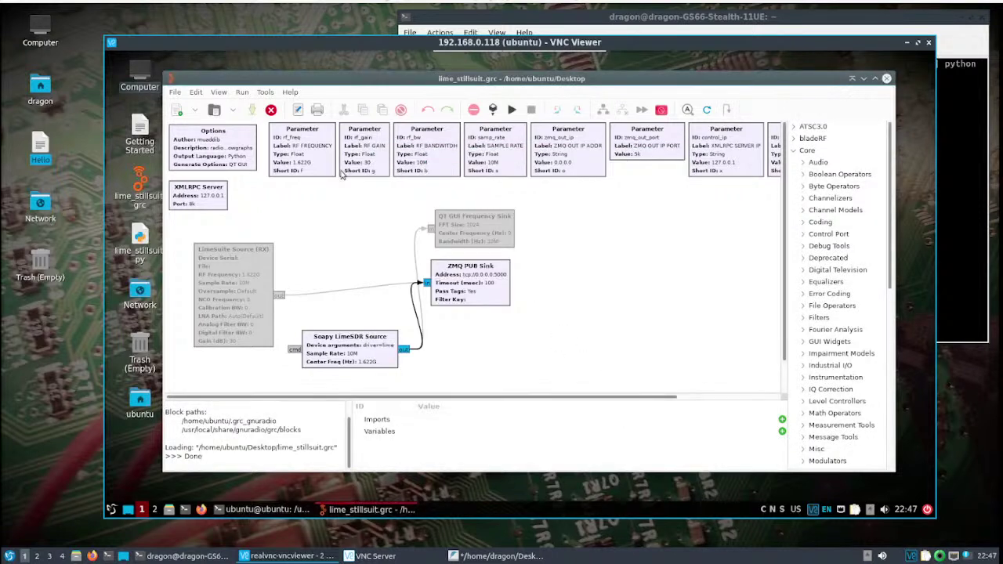
double_click(362, 167)
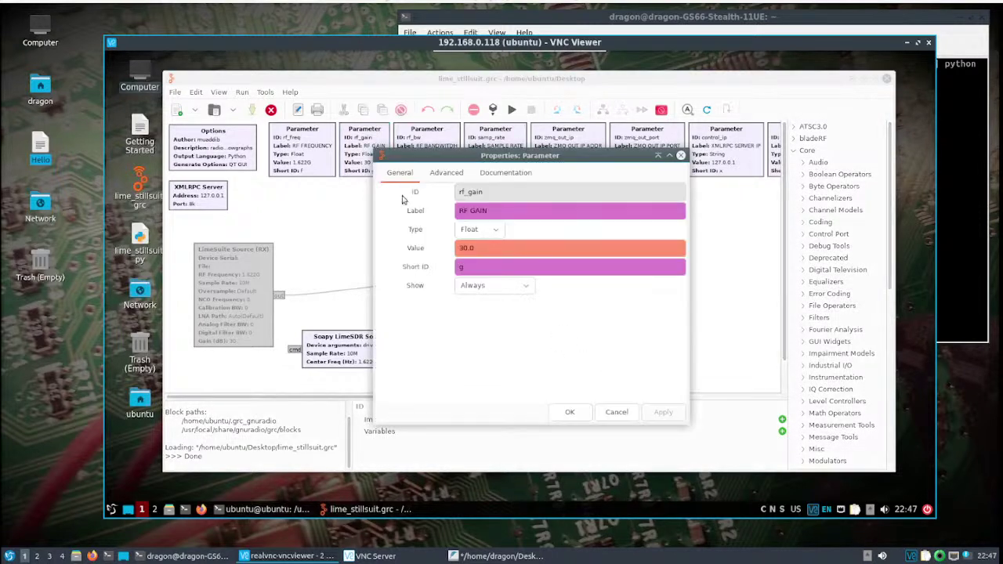
left_click(621, 416)
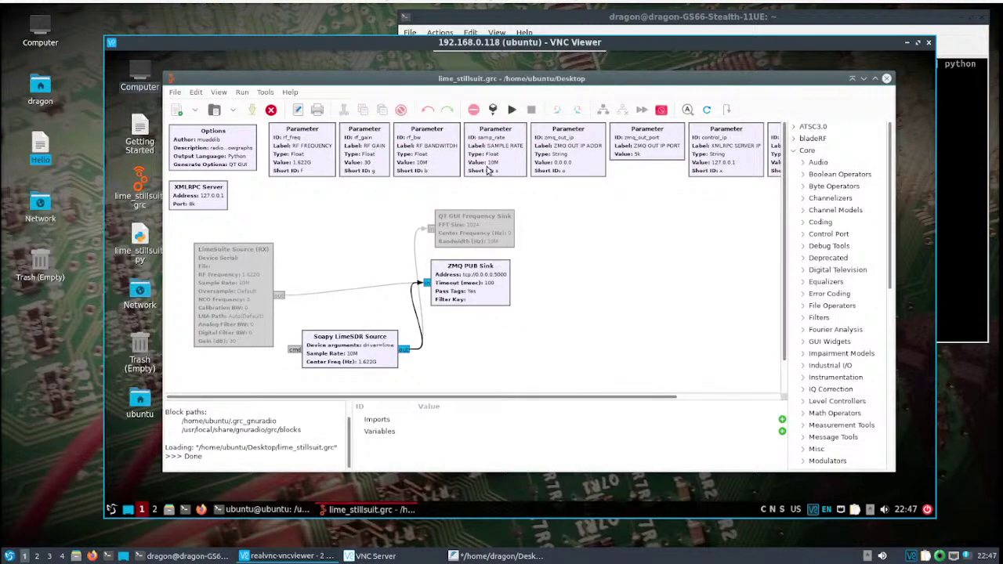
double_click(438, 162)
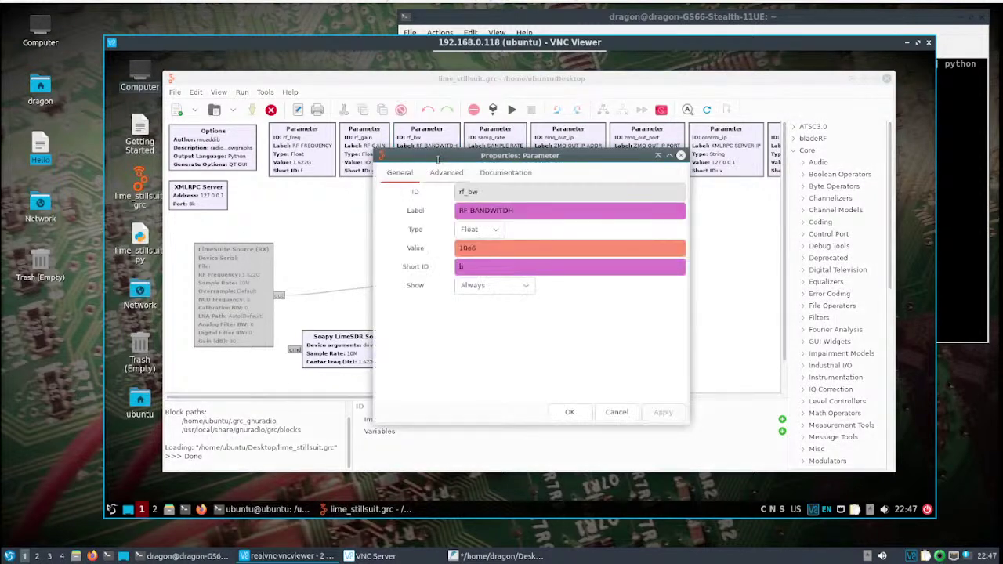
left_click(616, 412)
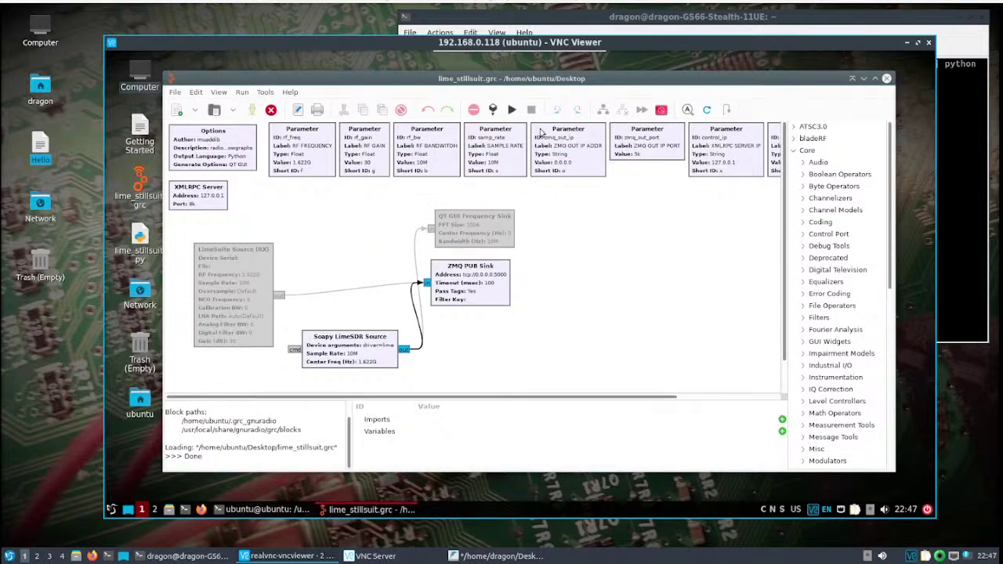
double_click(567, 157)
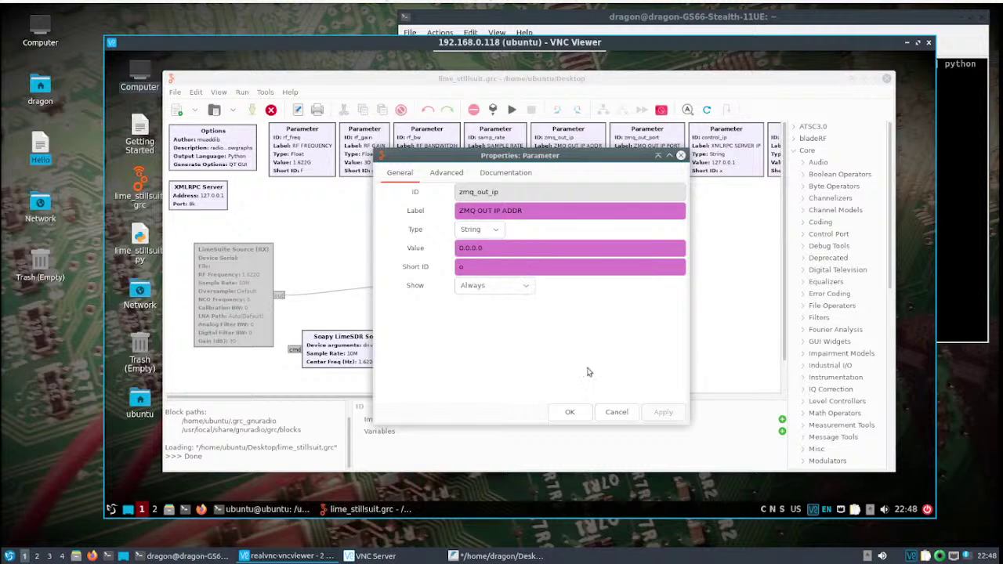
left_click(615, 411)
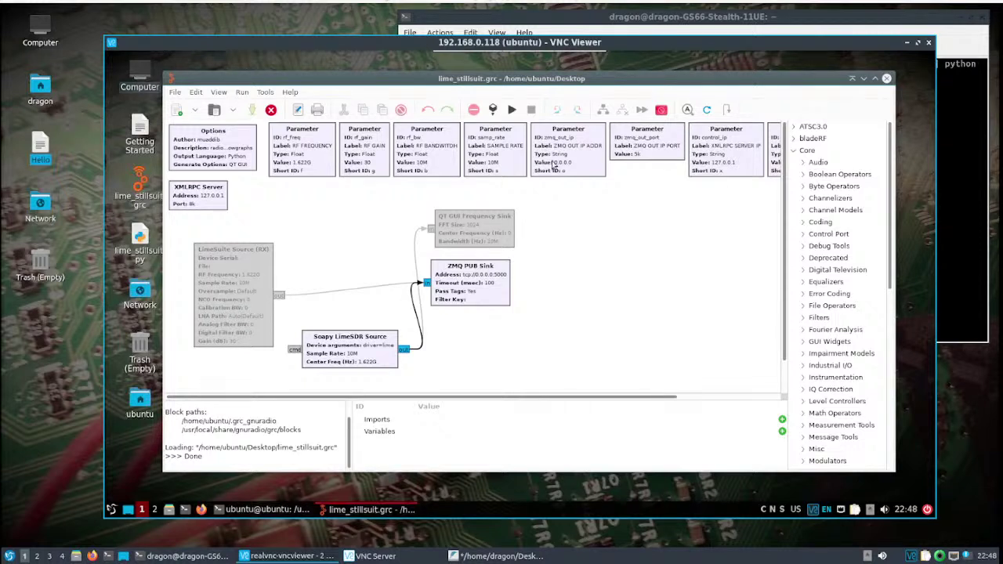
Execute the lime_stillsuit flowgraph and review the Options block settings without changes
left_click(511, 110)
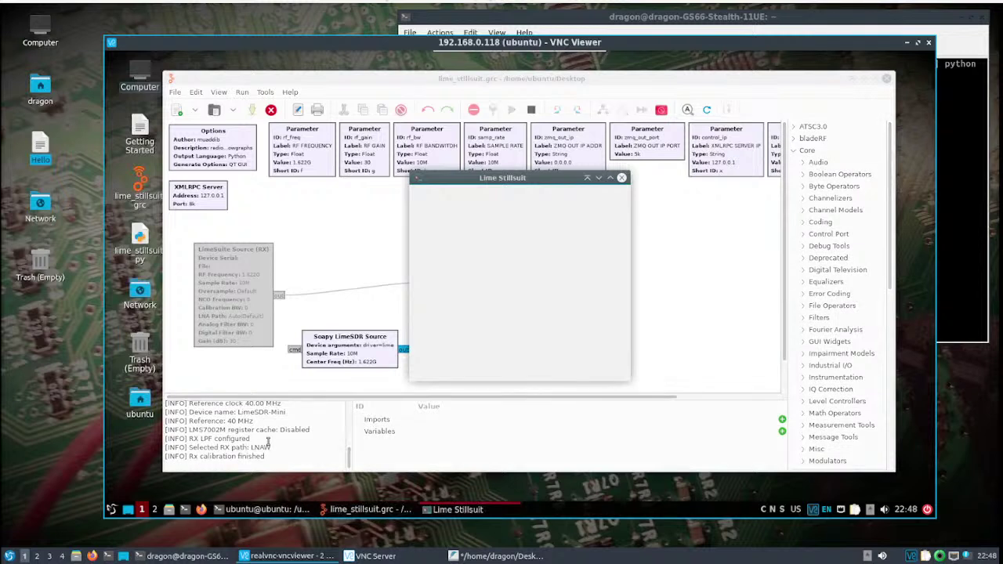
left_click_drag(547, 185, 466, 237)
double_click(212, 156)
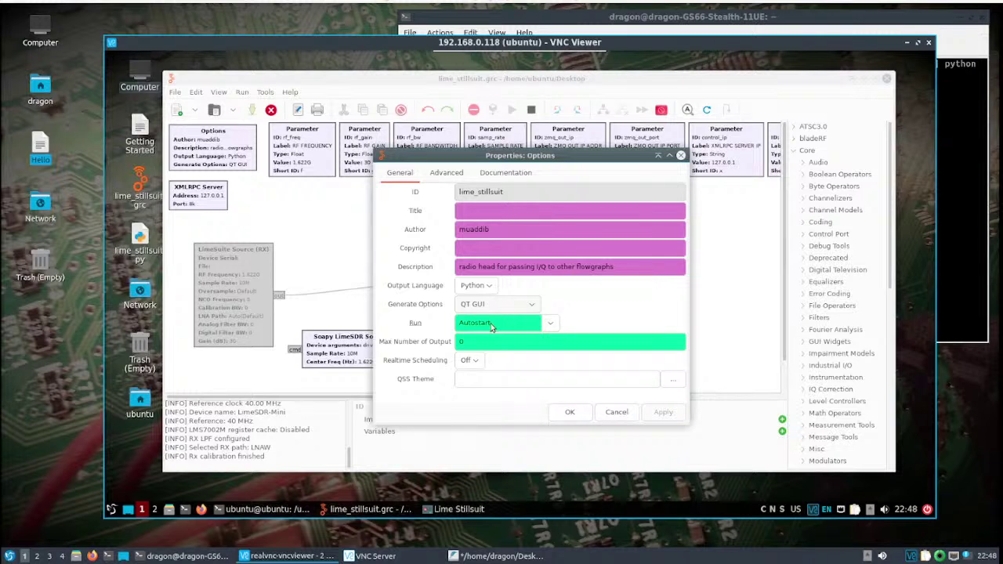
left_click(616, 411)
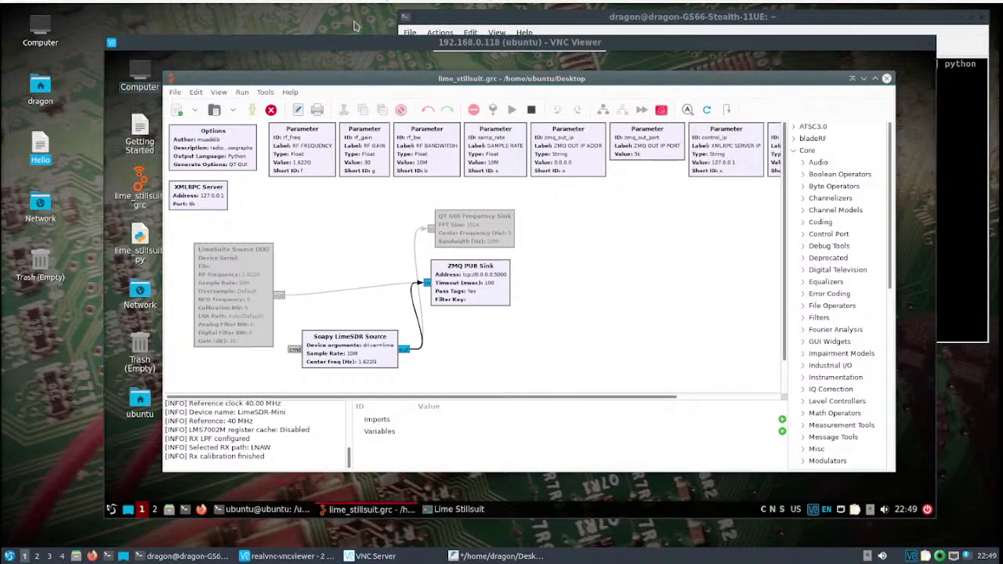
Move the local terminal further left and minimise the VNC Viewer window
left_click(432, 20)
left_click_drag(432, 20, 252, 23)
left_click(181, 50)
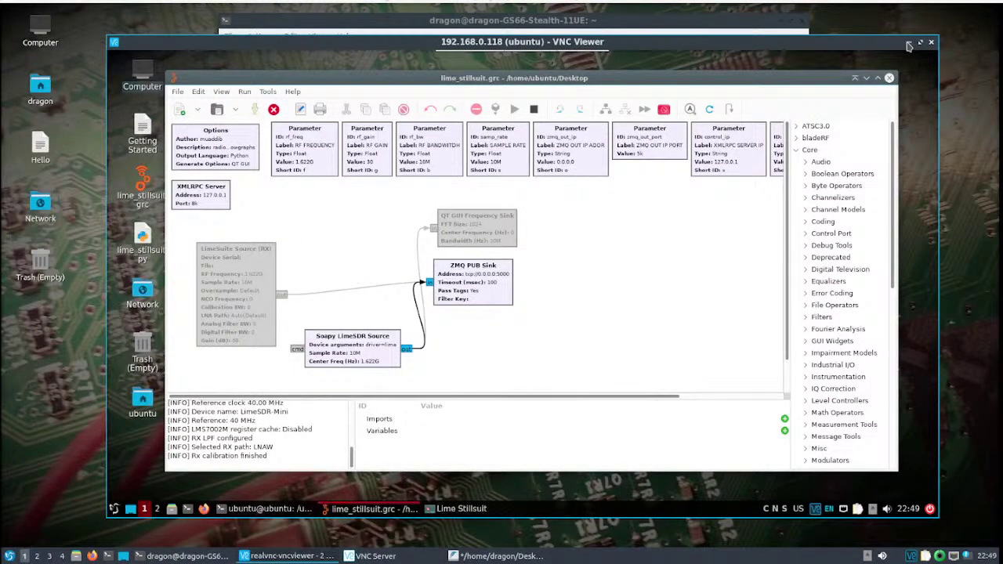
left_click(908, 43)
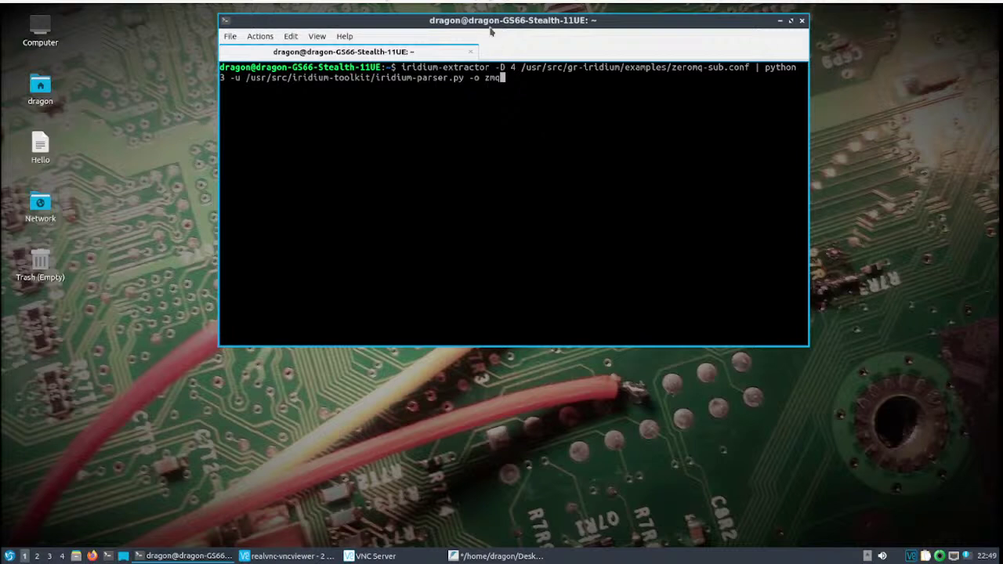
Open a second terminal, change to /usr/src/gr-iridium/examples and list its files
left_click_drag(490, 24, 565, 49)
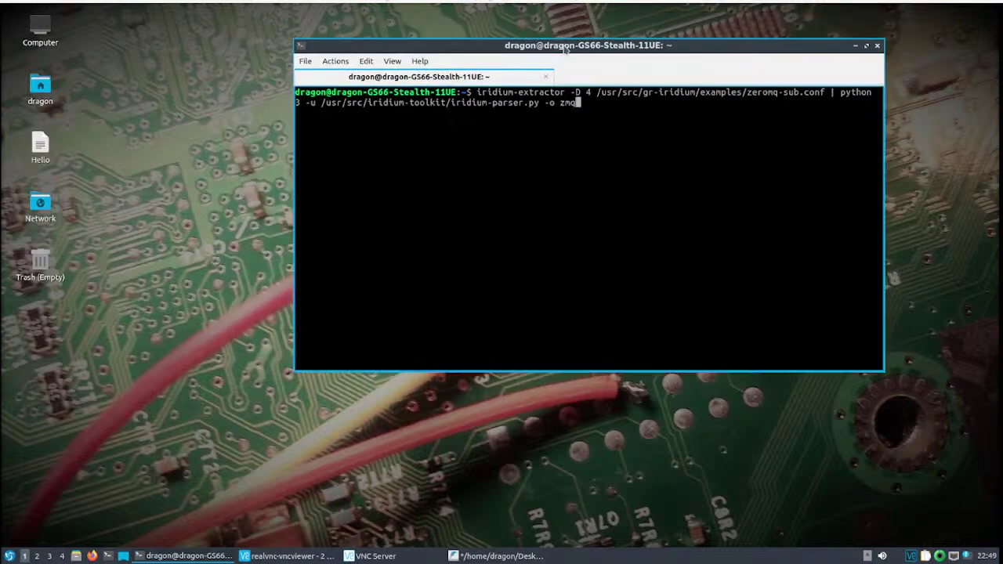
left_click(107, 556)
type("xd /")
key("BackSpace")
key("BackSpace")
key("BackSpace")
key("BackSpace")
type("cd /usr/src/")
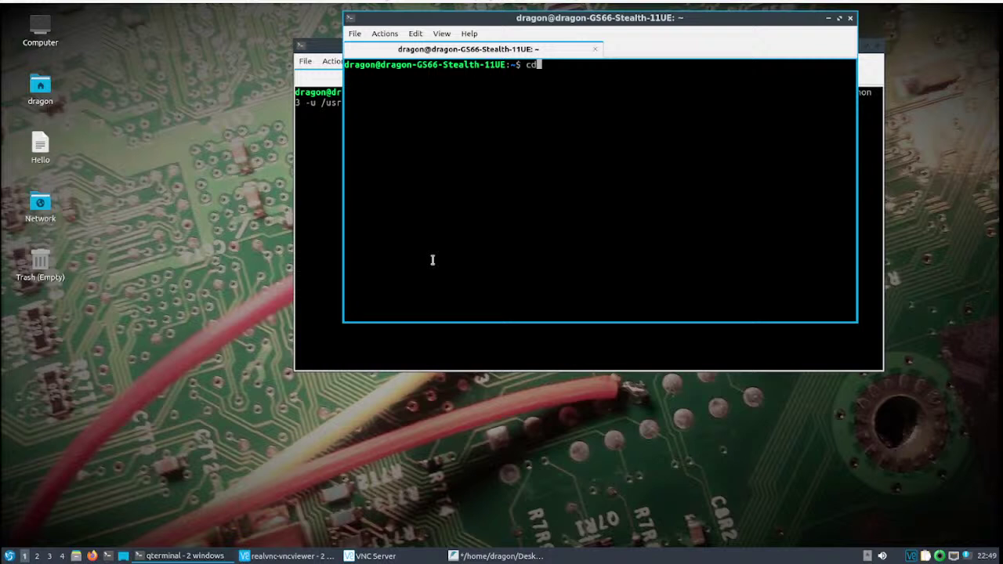
type("gr-i")
key("Tab")
type("exa")
key("Tab")
key("Return")
type("ls")
key("Return")
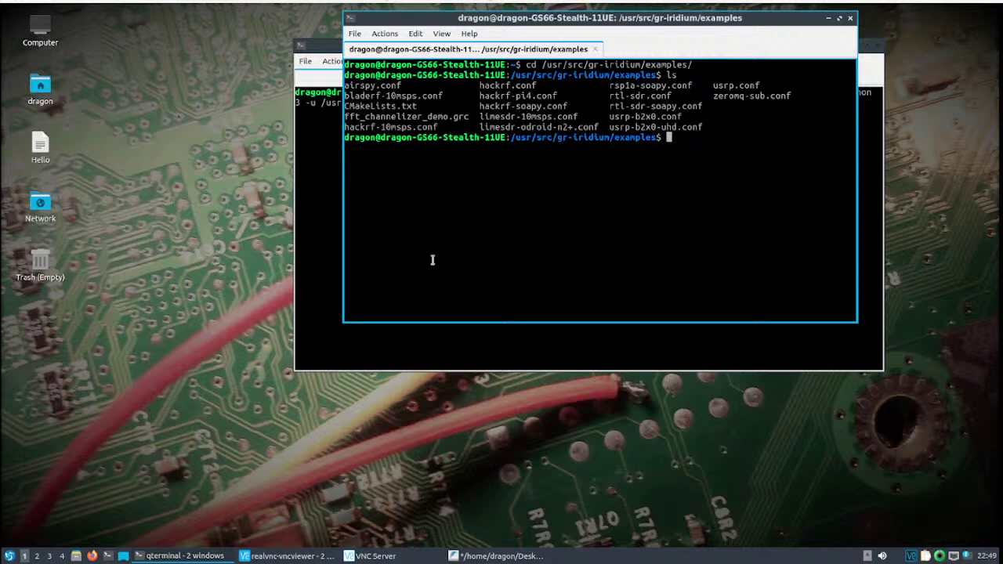
Check zeromq-sub.conf in sudo nano uses tcp://192.168.0.118:5000, save, exit, and minimise the terminal
type("sudo nano zer")
key("Tab")
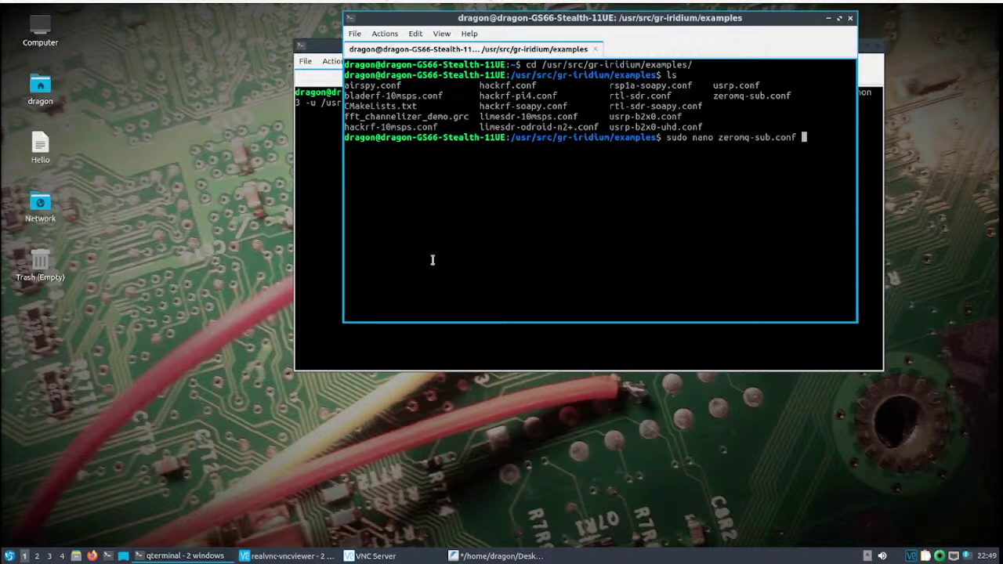
key("Return")
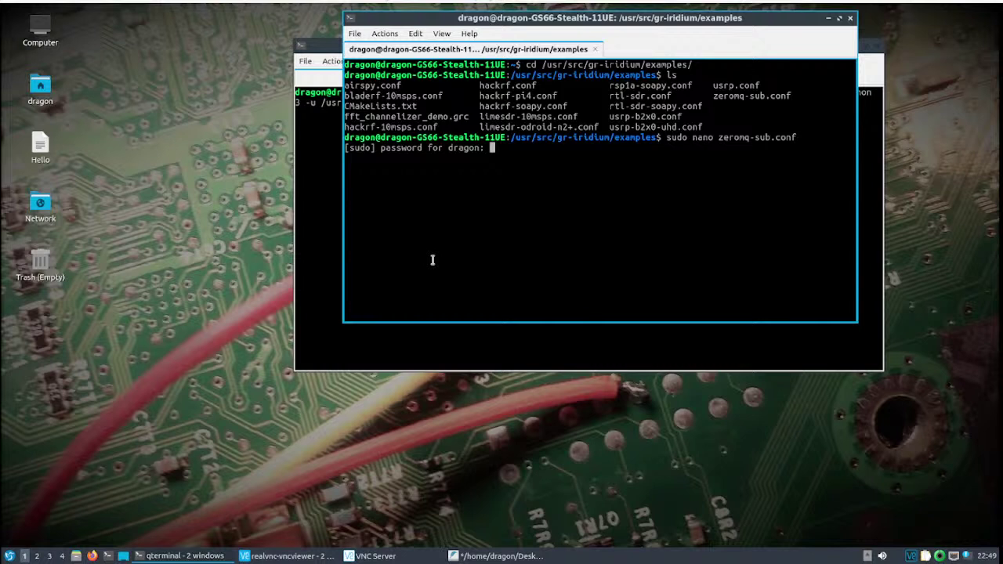
key("Return")
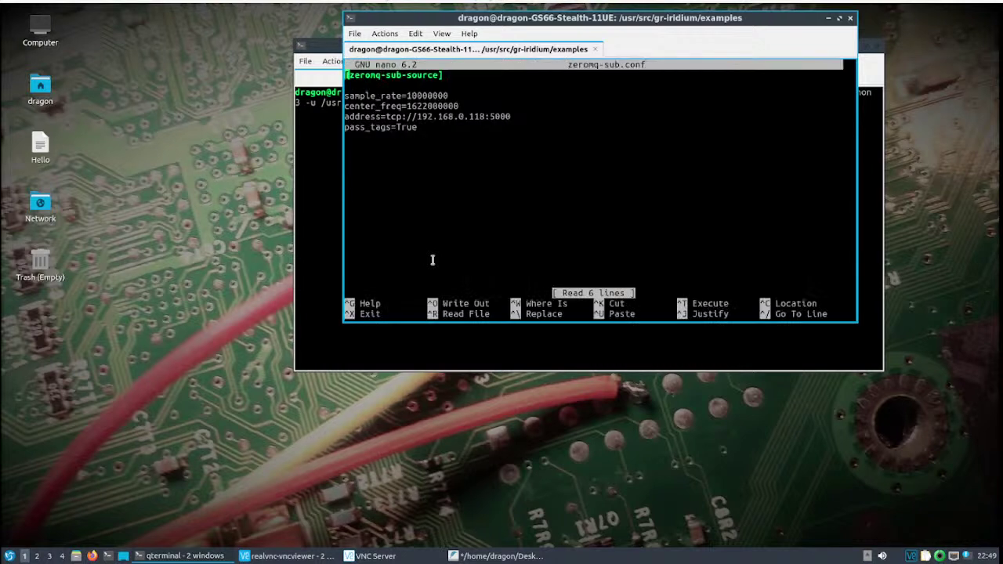
key("Down")
key("Down")
key("Down")
key("Down")
key("Right")
key("Right")
key("Right")
key("Right")
key("Right")
key("Right")
key("Right")
key("Right")
key("Right")
key("Right")
key("Right")
key("Right")
key("Right")
key("Right")
key("Right")
key("Right")
key("Right")
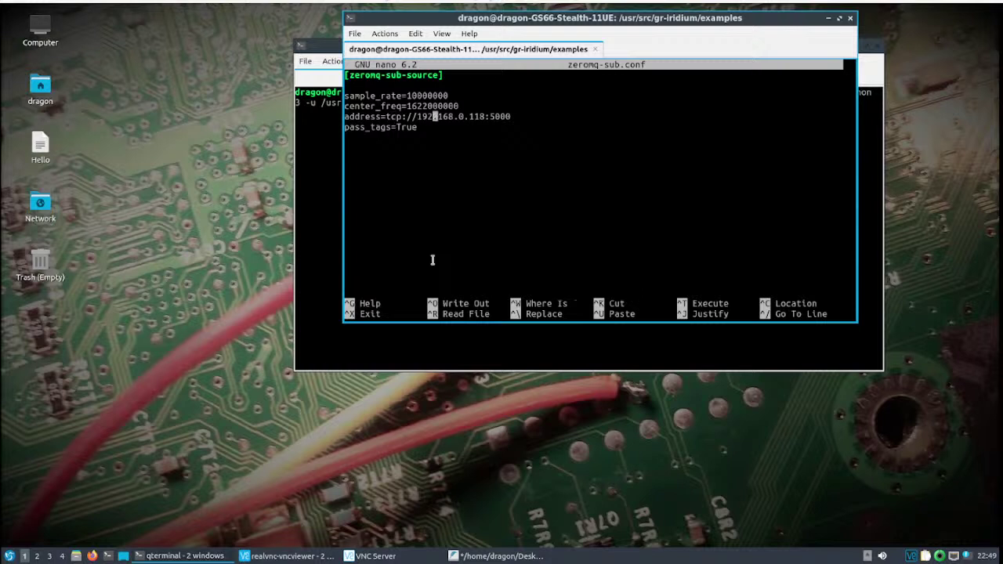
key("Left")
key("Left")
key("Left")
key("ctrl+o")
key("Return")
key("ctrl+x")
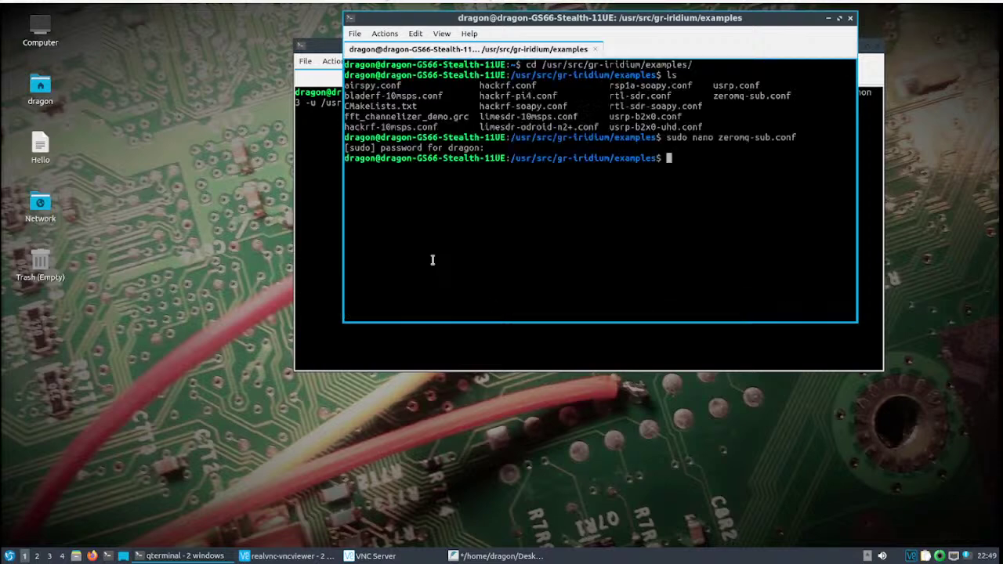
left_click(827, 20)
Enlarge the extractor terminal and run the iridium-extractor | iridium-parser.py -o zmq pipeline
left_click_drag(408, 46, 301, 32)
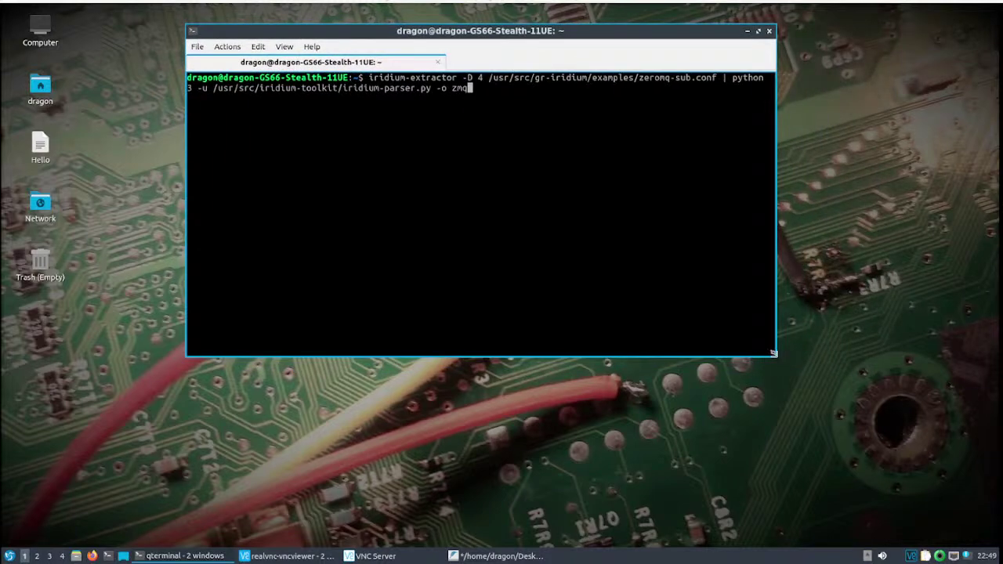
left_click_drag(773, 353, 888, 444)
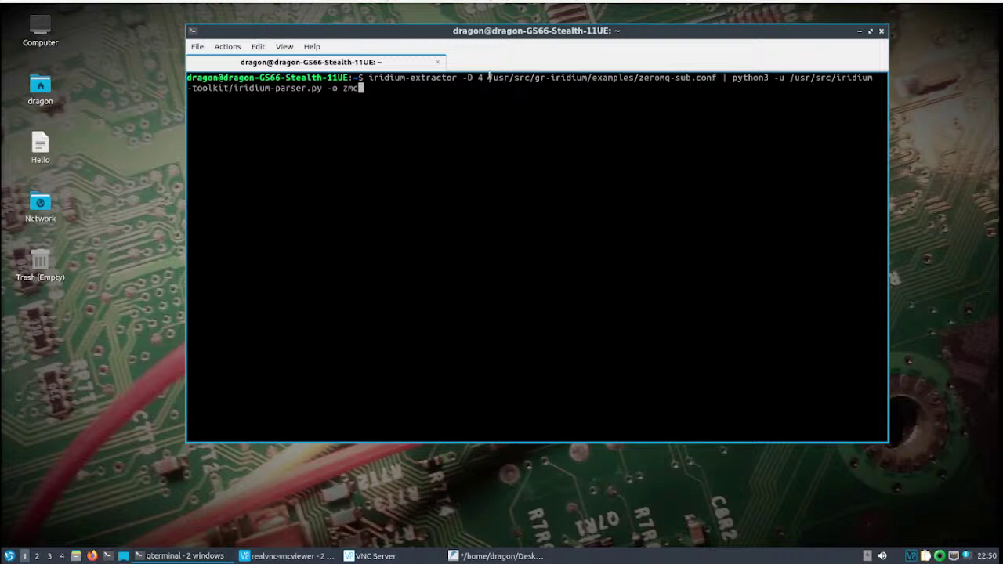
left_click_drag(641, 78, 714, 71)
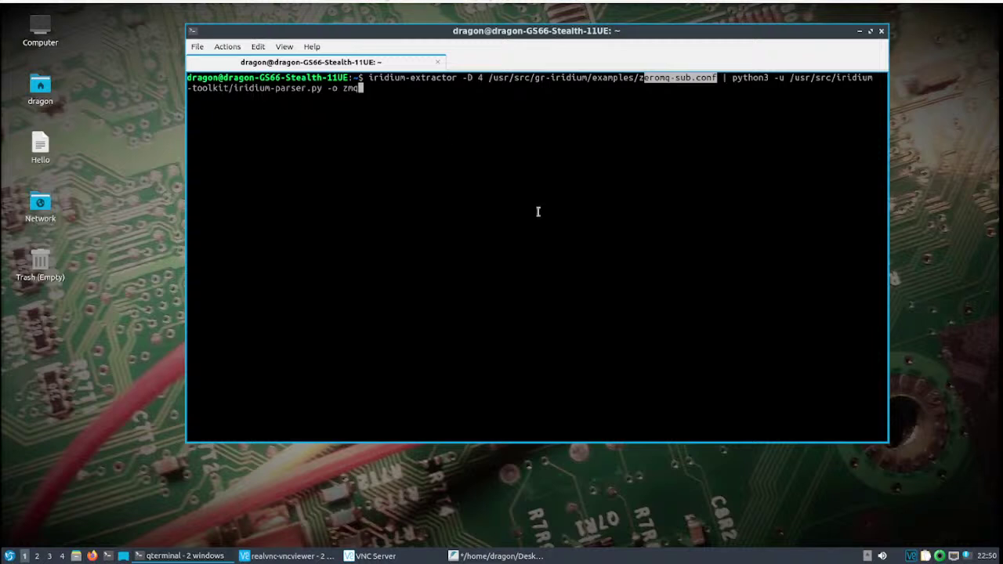
key("Return")
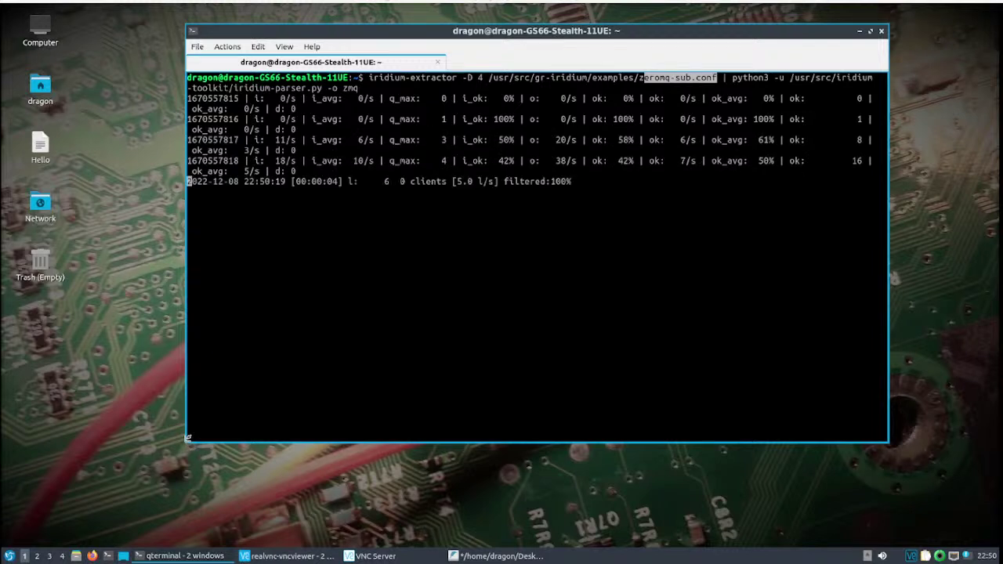
left_click_drag(189, 437, 60, 466)
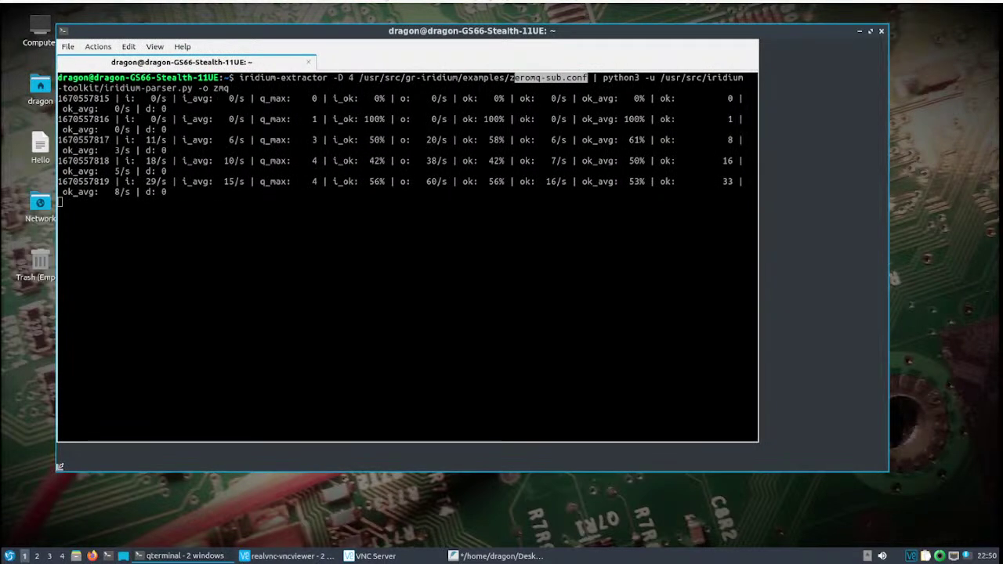